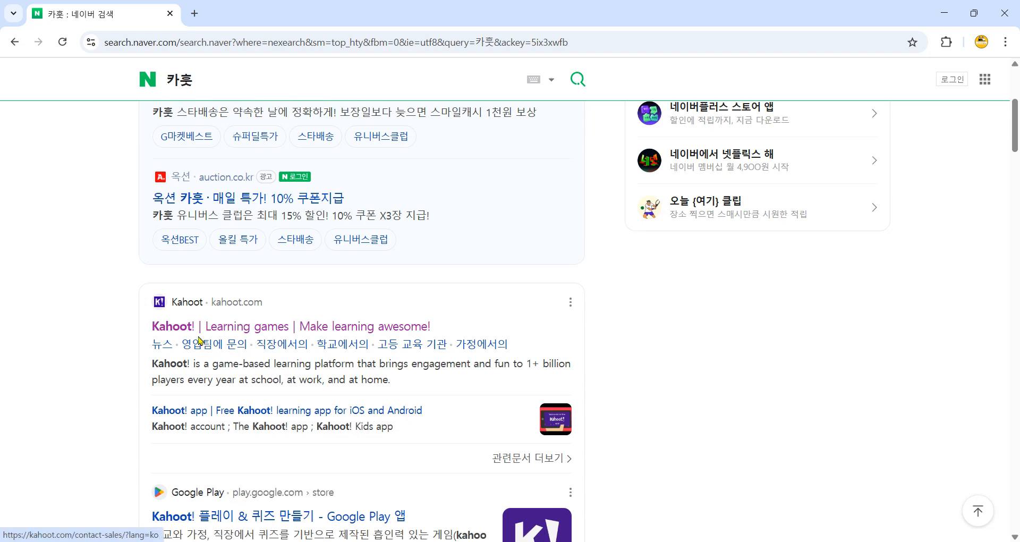
Open the Kahoot! website from the search results and translate the page into Korean.
click(195, 308)
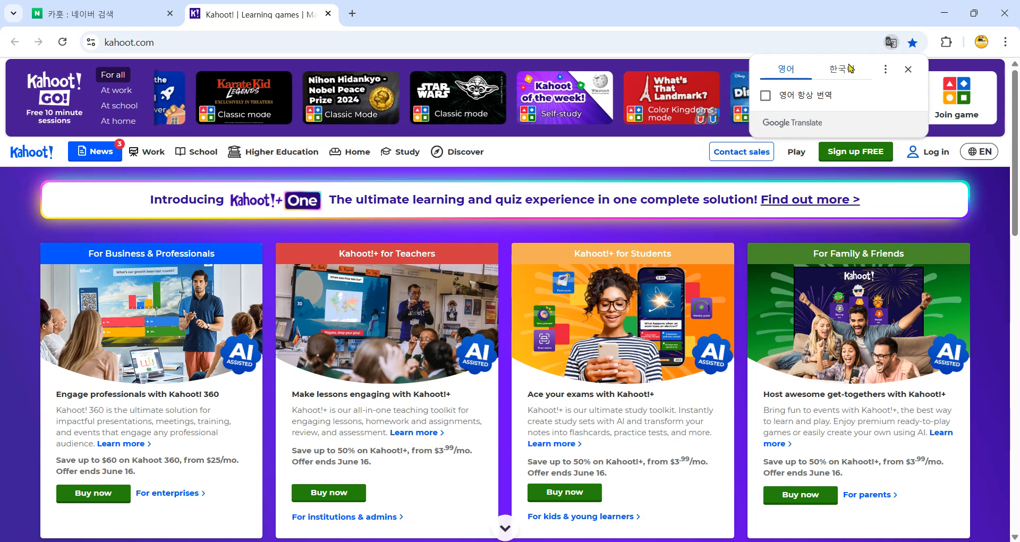
click(837, 77)
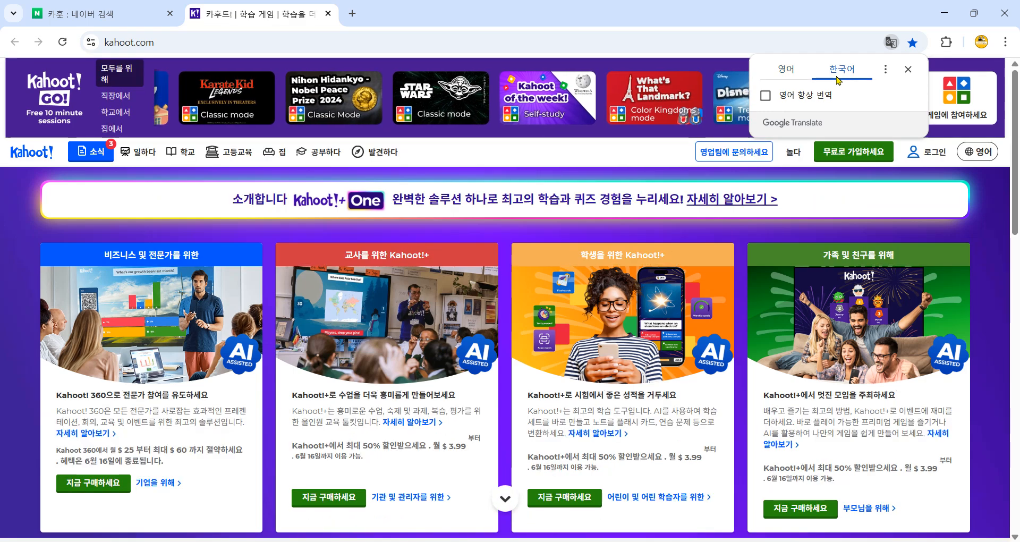
click(908, 70)
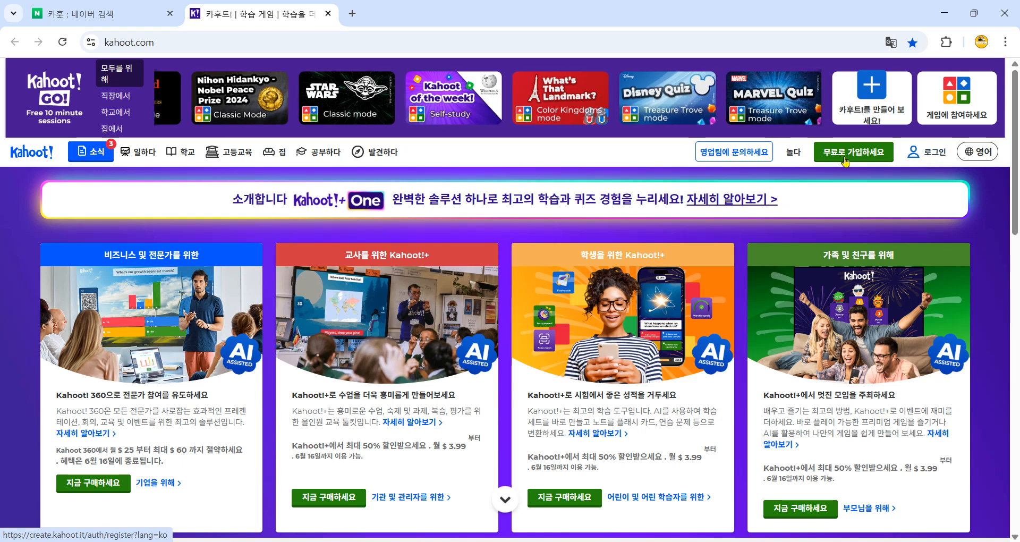
Log in to the Kahoot! account and dismiss the subscription offer.
click(931, 154)
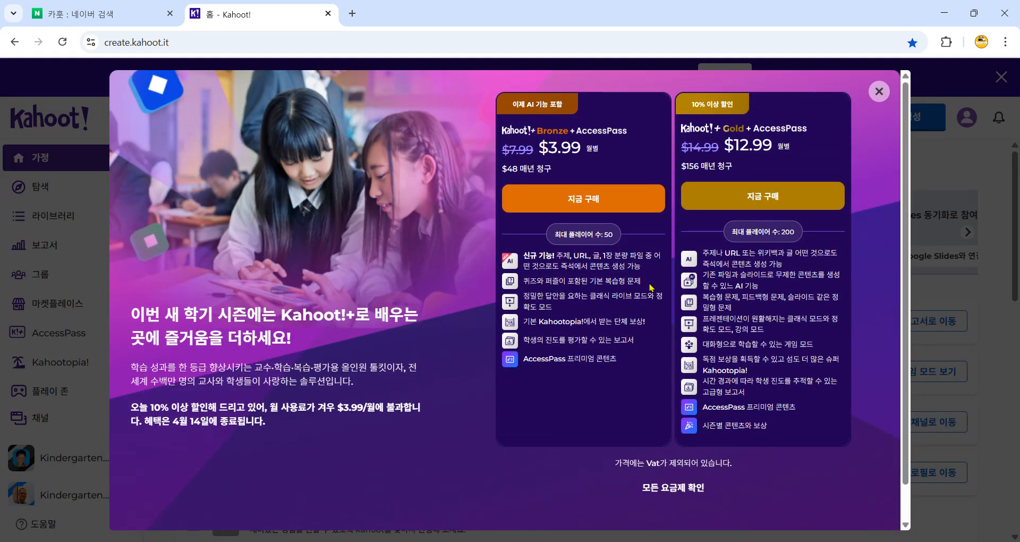
click(879, 91)
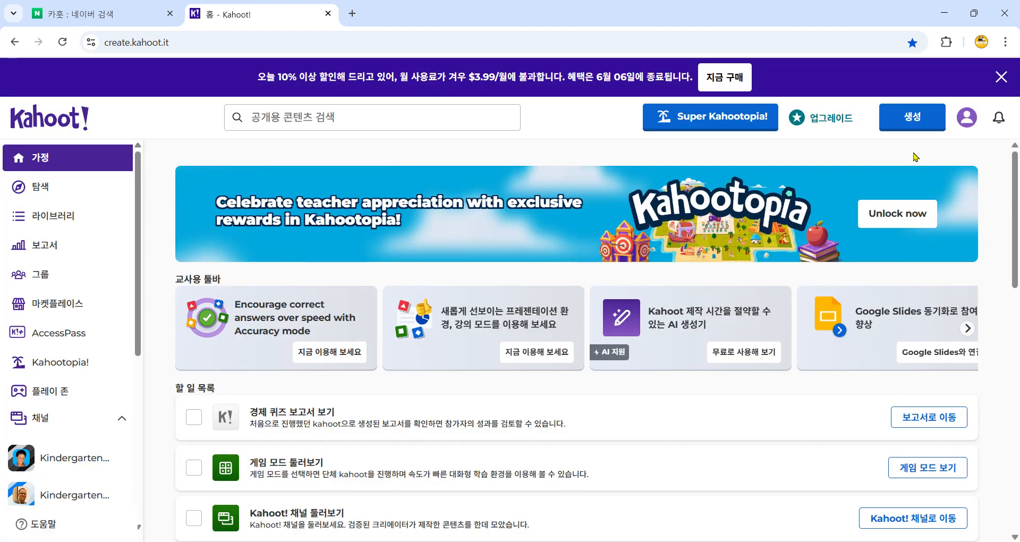
Start creating a new kahoot from a blank canvas (빈 캔버스).
click(913, 118)
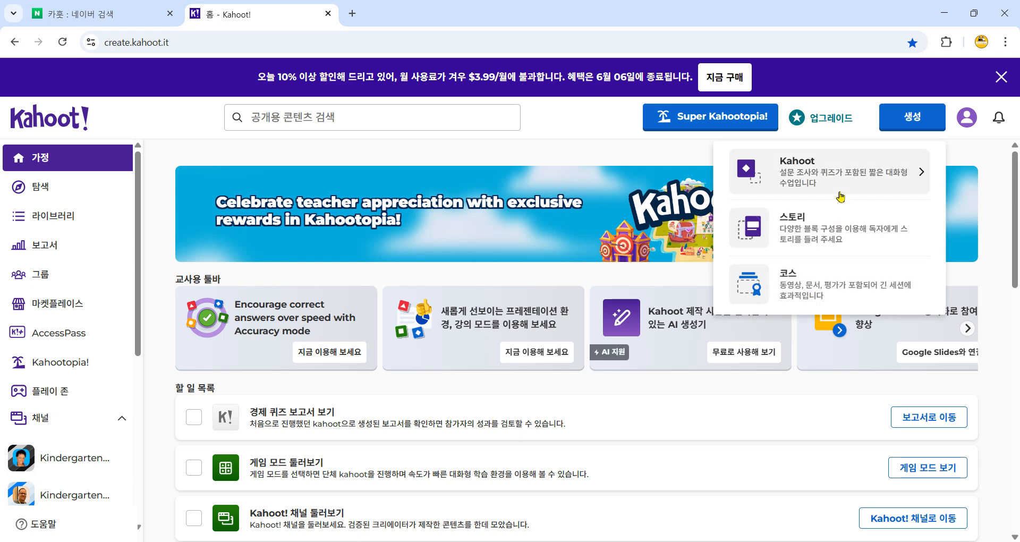
click(839, 192)
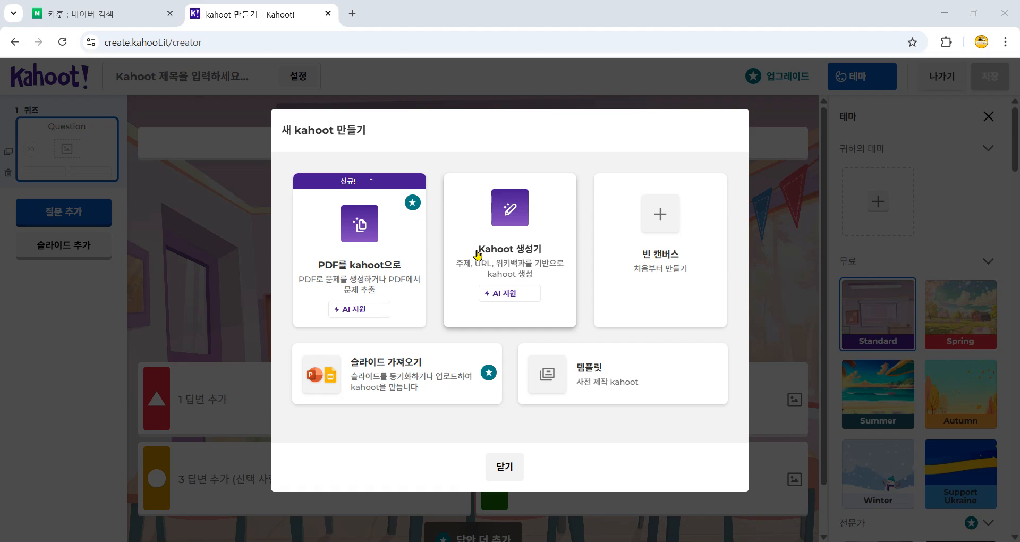
click(659, 226)
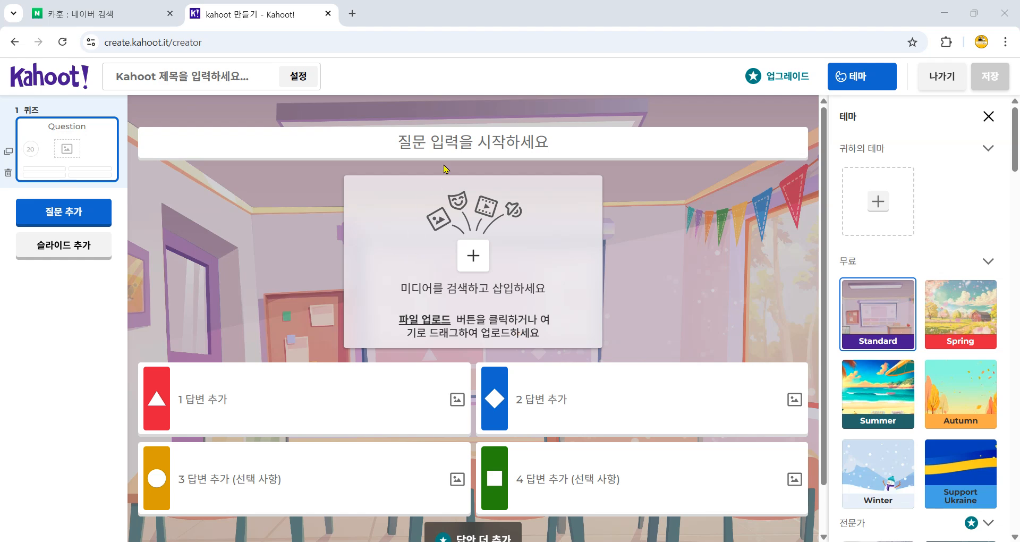
Enter question 1: "물가 상승률 3%를 가정할 때, 1,000만 원을 받기 위해 1년을 기다려야 한다면, 1년 후 받은 돈으로 살 수 있는 물건의 양은 지금 돈을 받아서 사는 것과 비교하여 어떨까요?".
click(445, 140)
text(물가 상승률 3%를 가정할 때, 1,000만 원을 받기 위해 1년을 기다려야 한다면, 1년 후 받은 돈으로 살 수 있는 물건의 양은 지금 돈을 받아서 사는 것과 비교하여 어떨까요?)
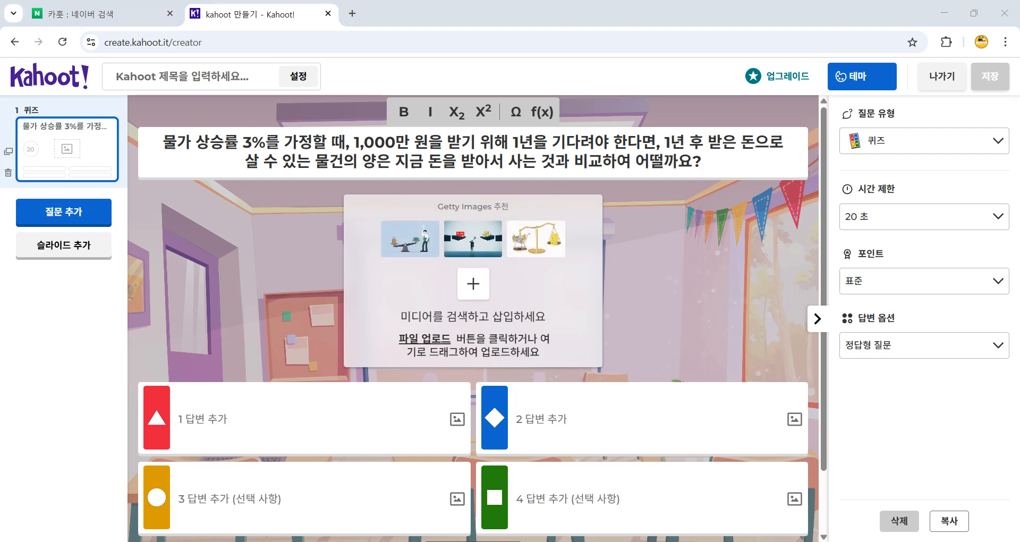
Fill in answer 1 as "지금보다 더 많은 물건을 살 수 있다." and answer 2 as "동일한 양의 물건을 살 수 있다.".
click(289, 430)
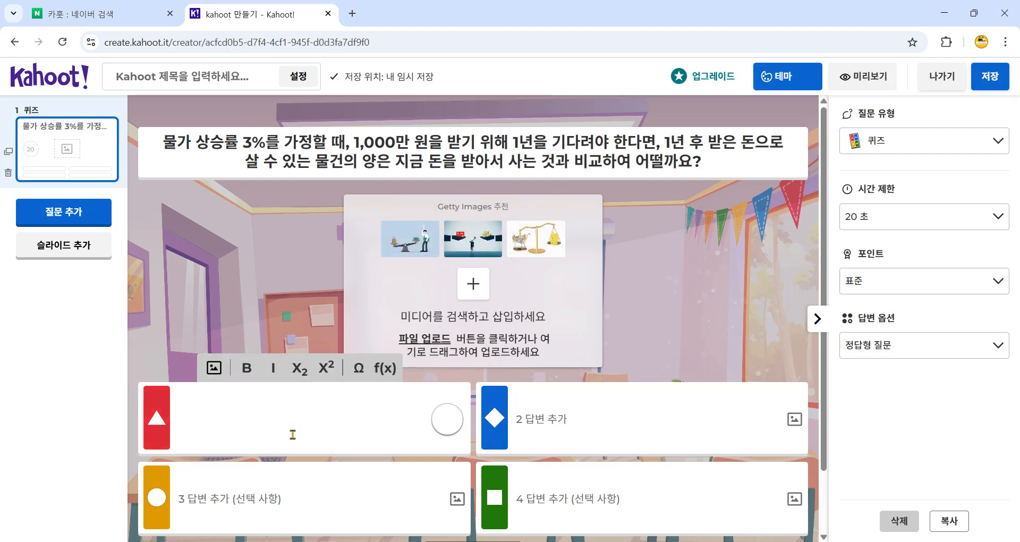
text(지금보다 더 많은 물건을 살 수 있다.)
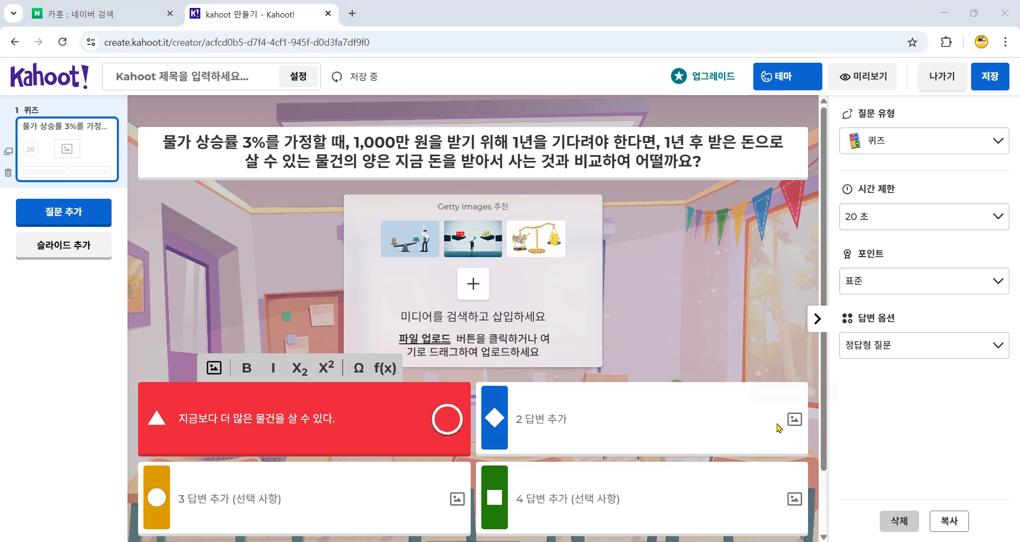
click(691, 428)
text(동일한 양의 물건을 살 수 있다.)
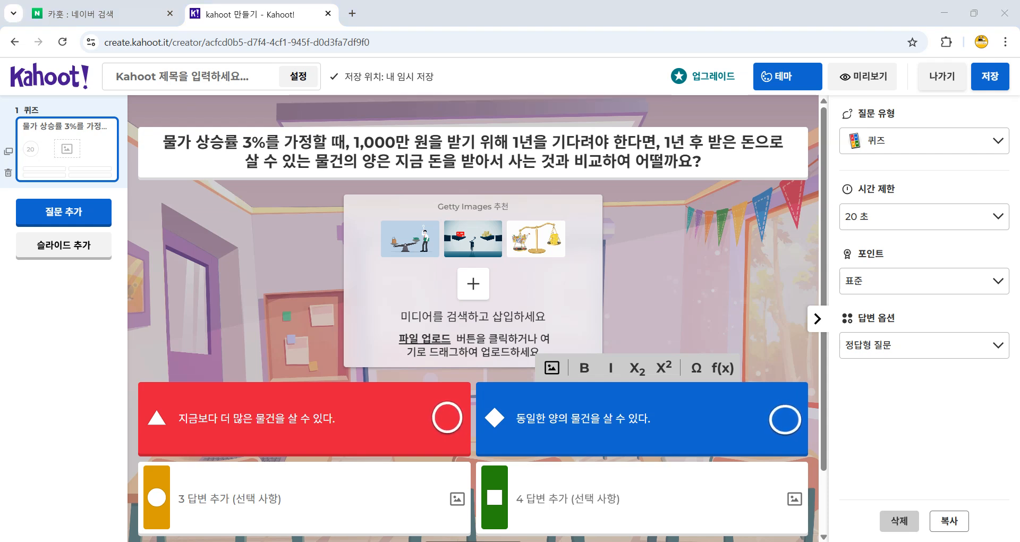
Fill in answer 3 as "지금보다 살 수 있는 물건이 줄어든다.", marked correct, and answer 4 as "아예 구매할 수 없다.".
click(299, 510)
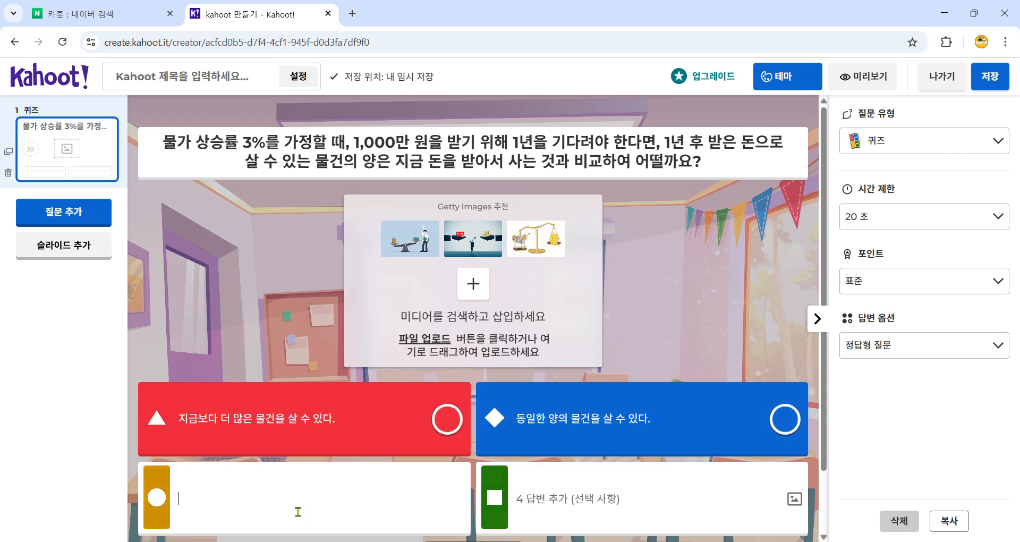
text(지금보다 살 수 있는 물건이 줄어든다.)
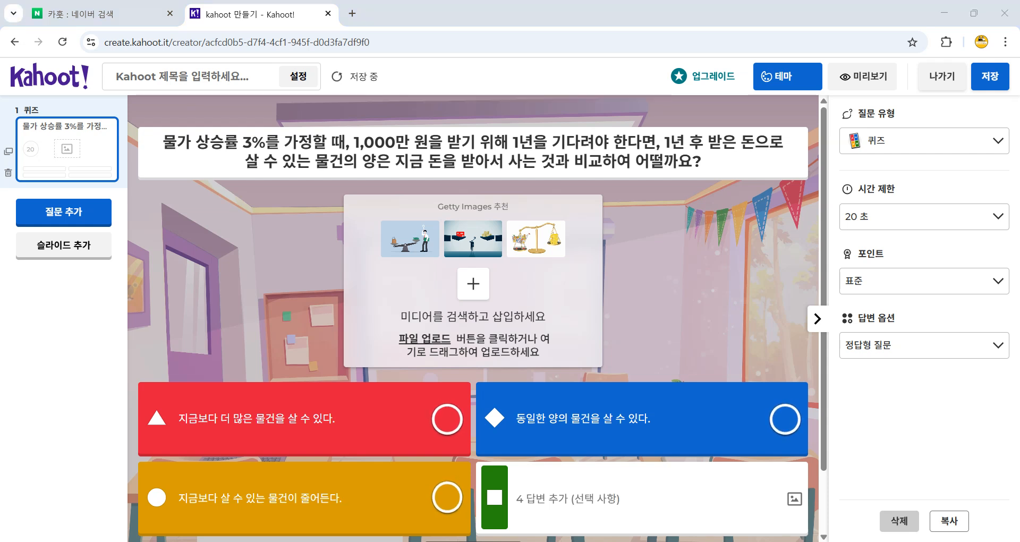
click(559, 496)
text(아예 구매할 수 없다.)
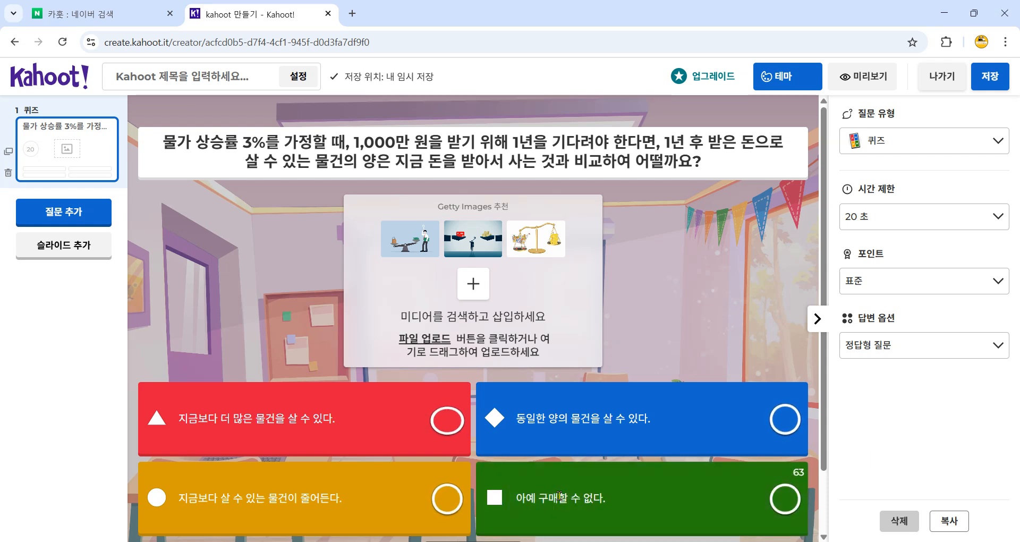
click(446, 500)
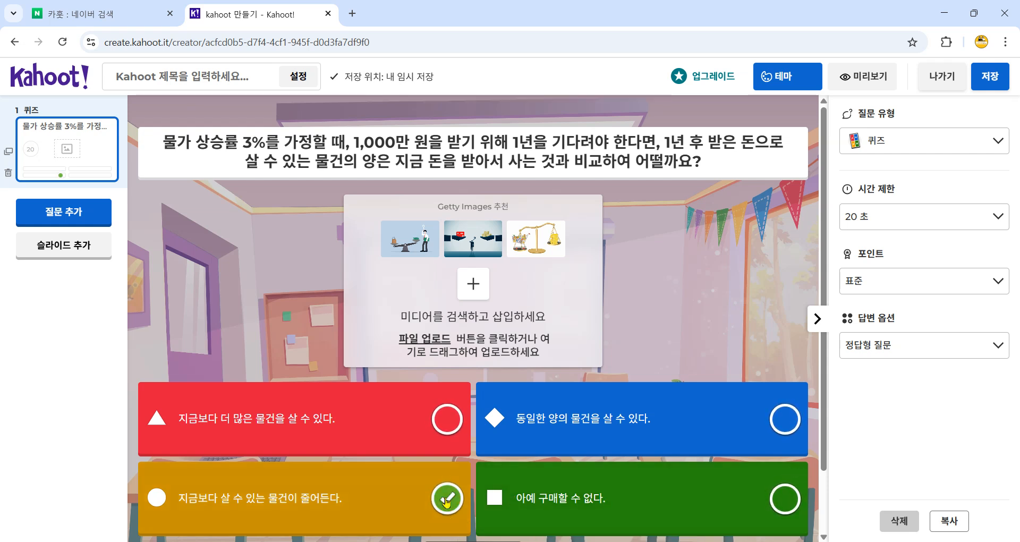
Review the available question types, time limits and point options for the quiz question, and the slide layouts.
click(990, 145)
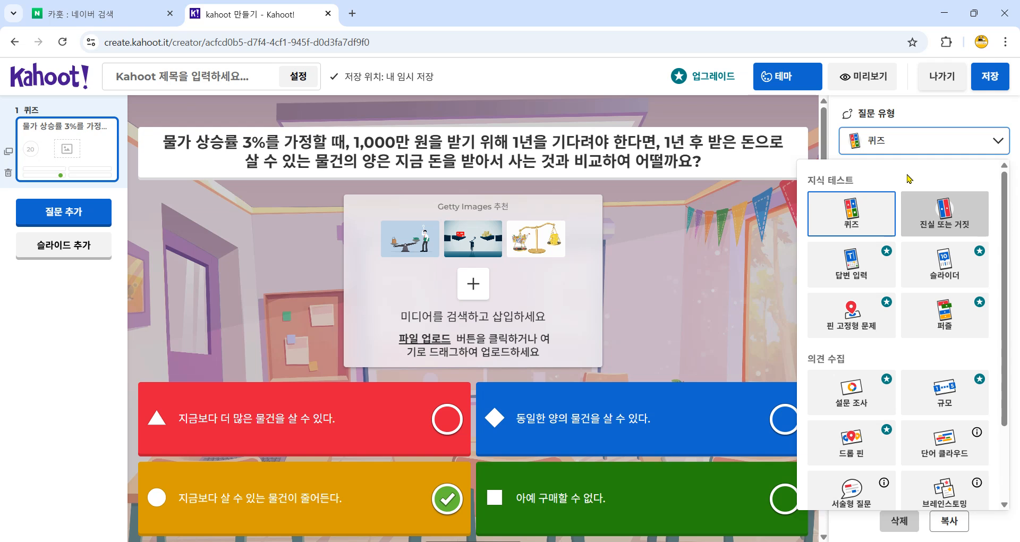
click(706, 225)
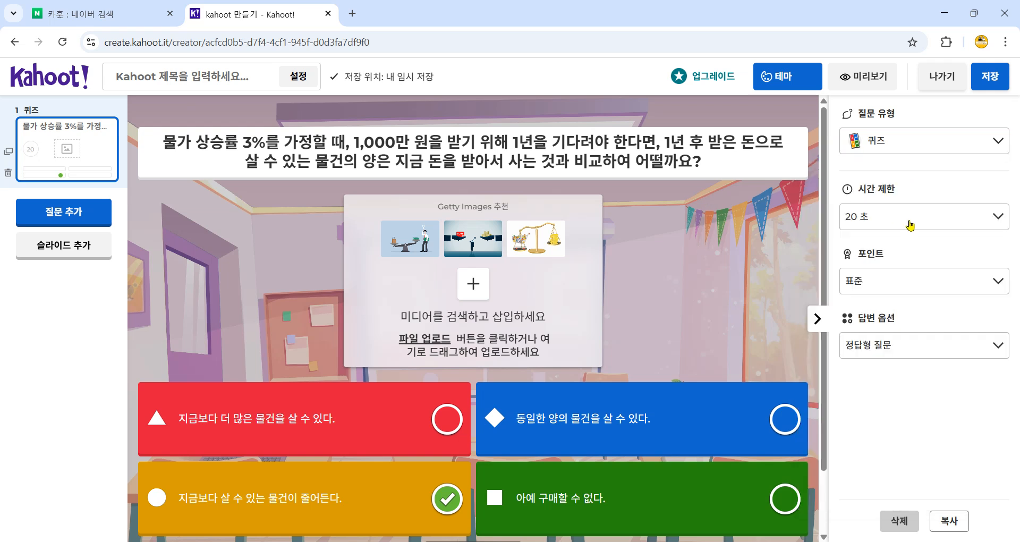
click(910, 225)
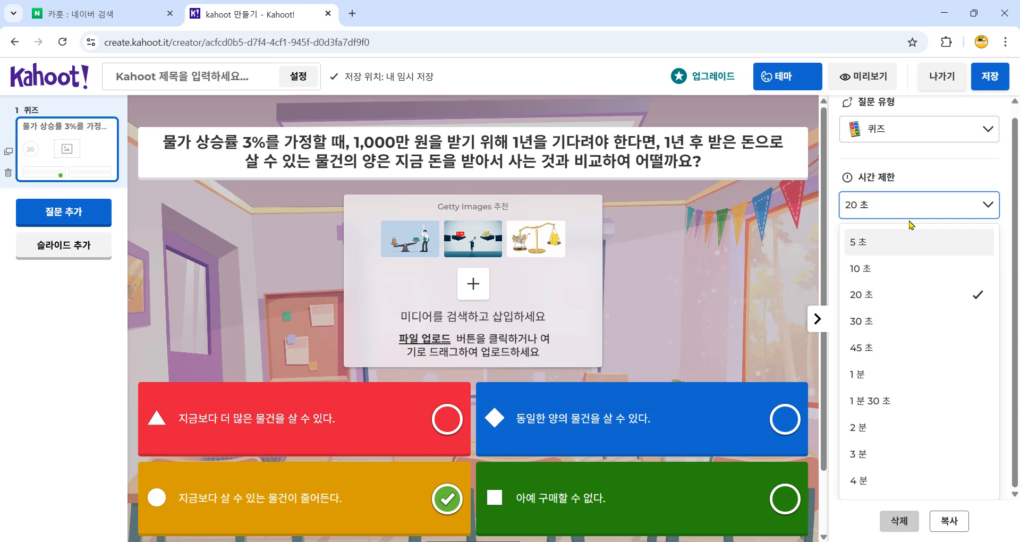
click(733, 282)
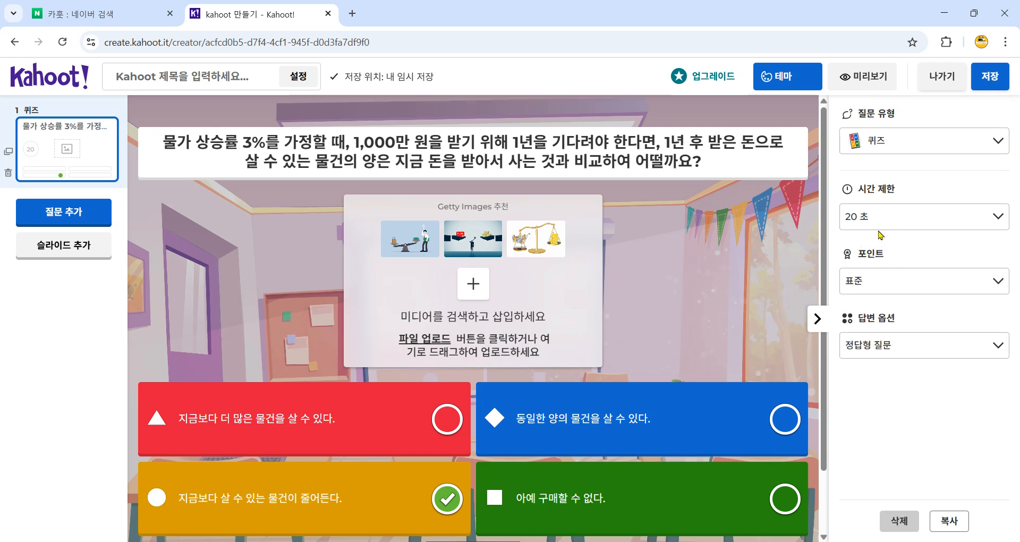
click(918, 287)
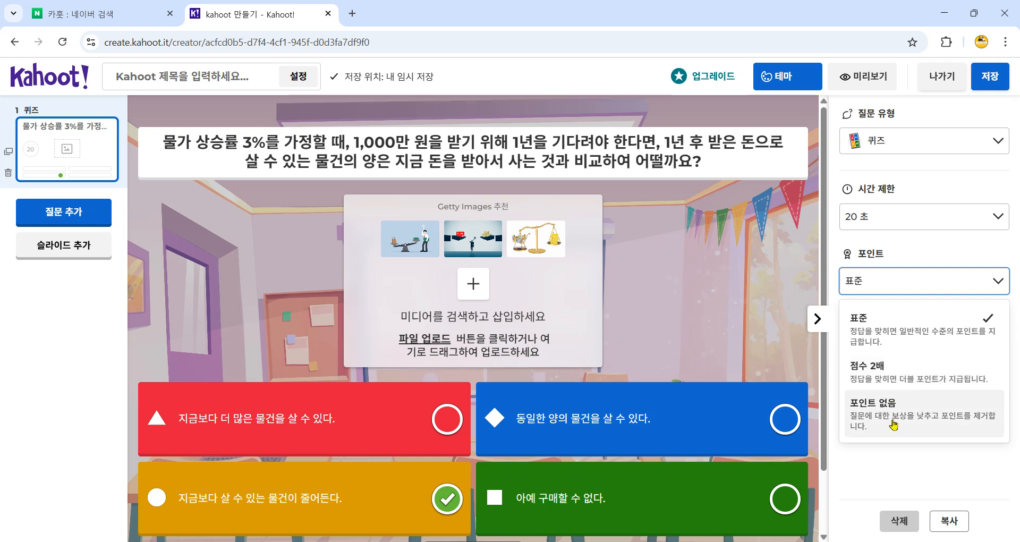
click(716, 339)
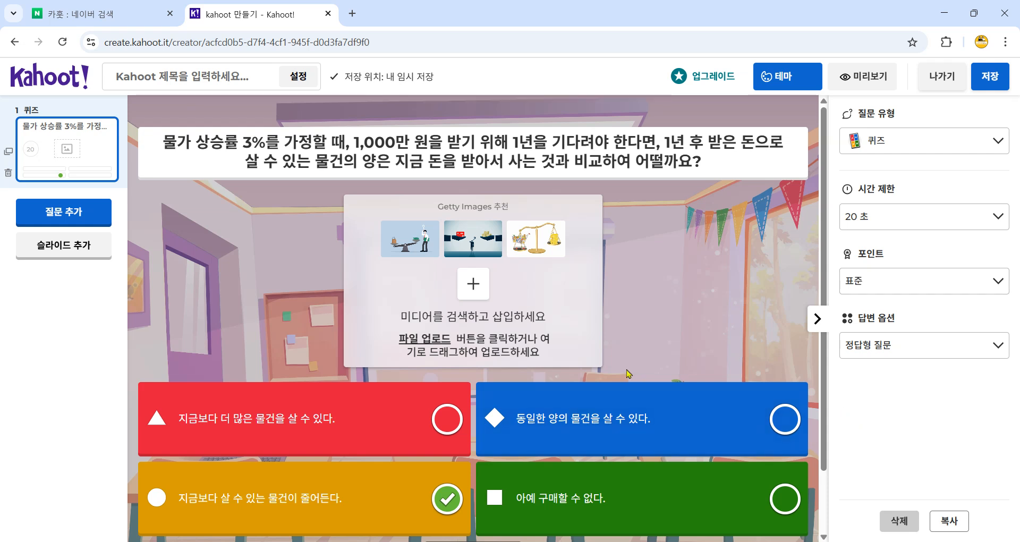
click(79, 257)
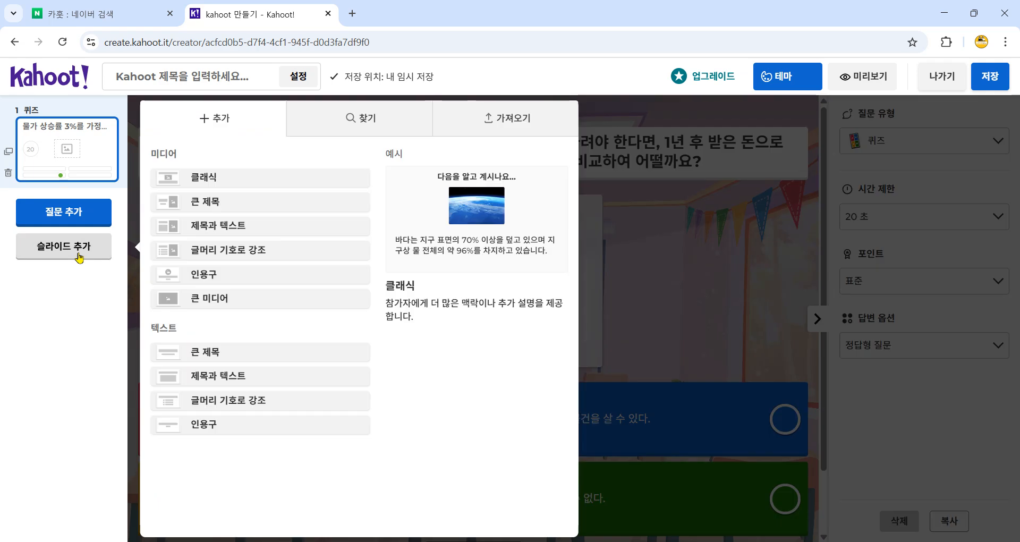
Add a true-or-false question (진실 또는 거짓) reading "수익률이 높은 투자 상품은 상대적으로 큰 위험을 수반한다.".
click(72, 223)
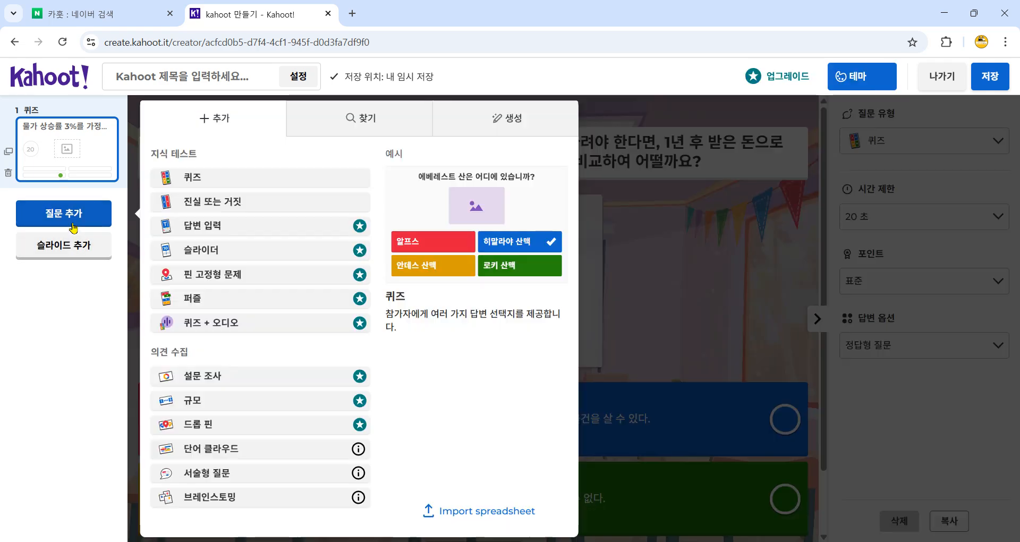
click(196, 211)
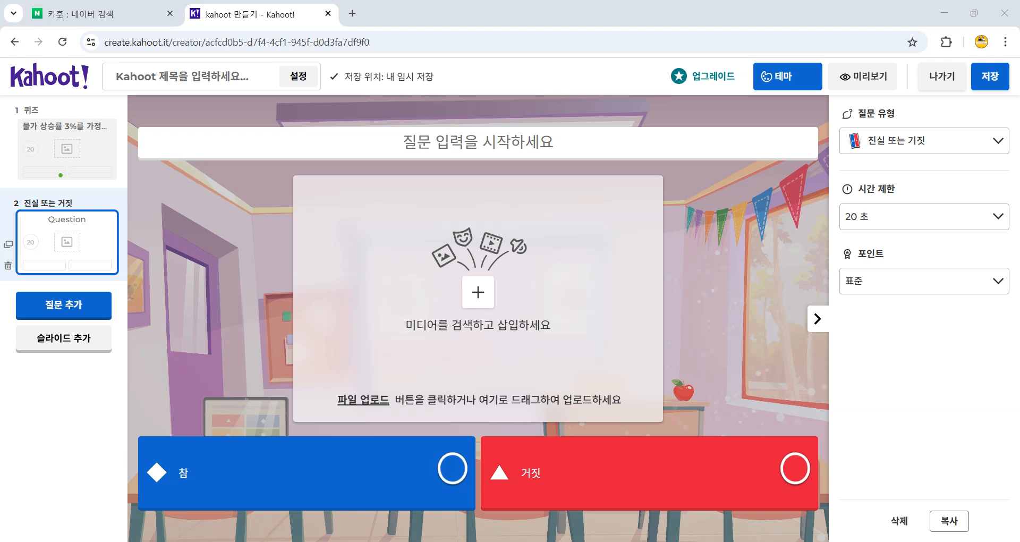
click(470, 141)
text(수익률이 높은 투자 상품은 상대적으로 큰 위험을 수반한다.)
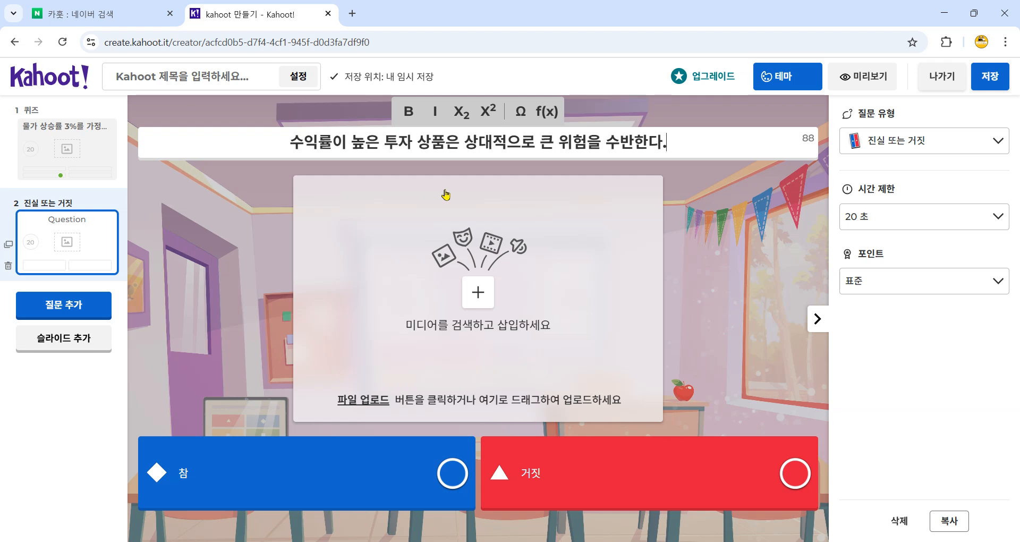
Mark 참 as the correct answer of the second question and set its time limit to 10 seconds.
click(453, 481)
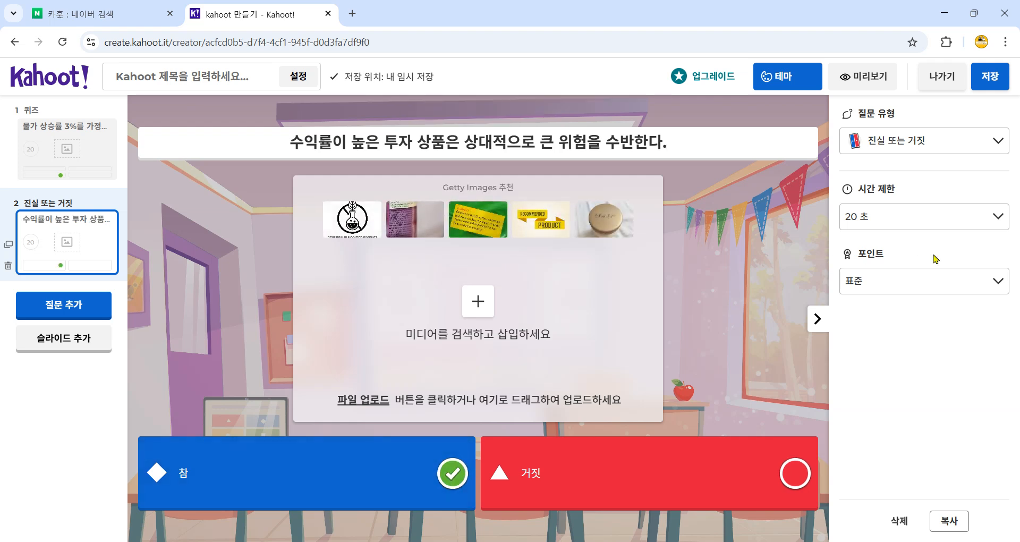
click(979, 225)
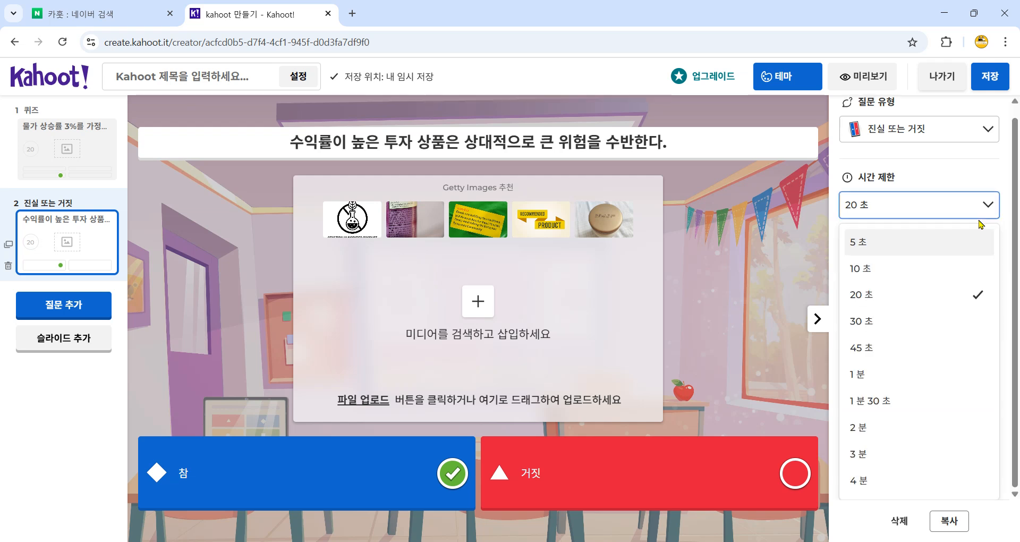
click(872, 268)
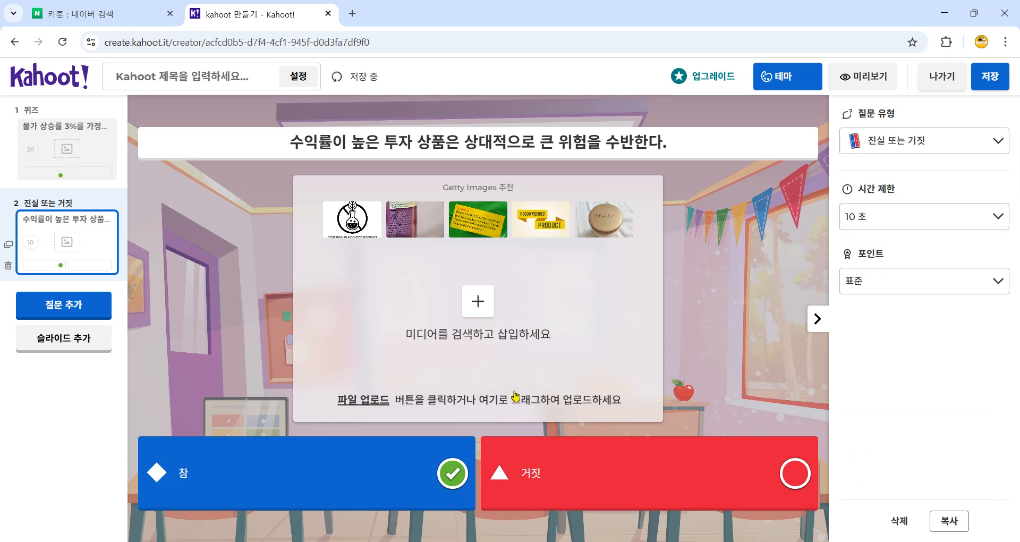
Add another true-or-false question reading "높은 인플레이션율은 생활비가 빠르게 증가한다는 것을 의미한다.".
click(63, 304)
click(208, 203)
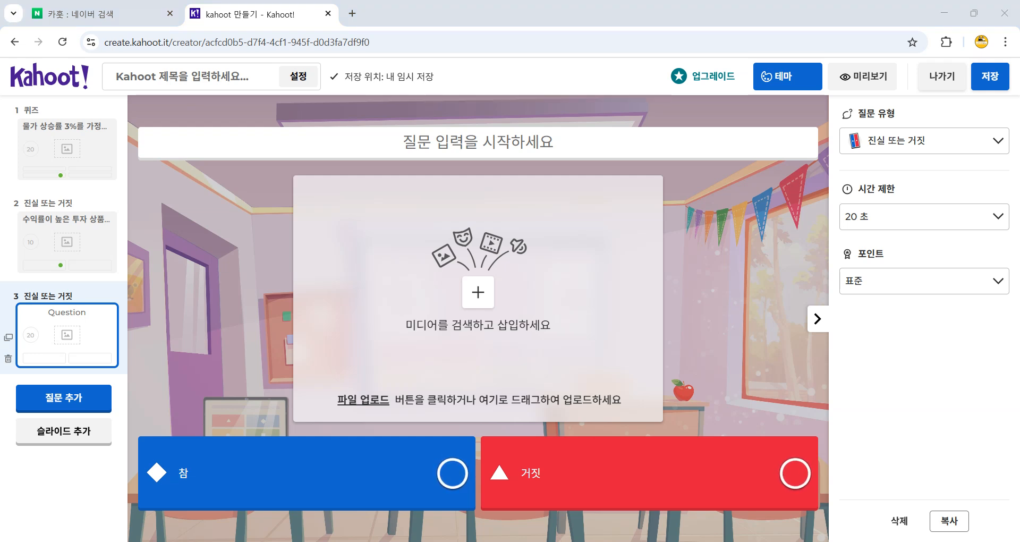
click(445, 139)
text(높은 인플레이션율은 생활비가 빠르게 증가한다는 것을 의미한다.)
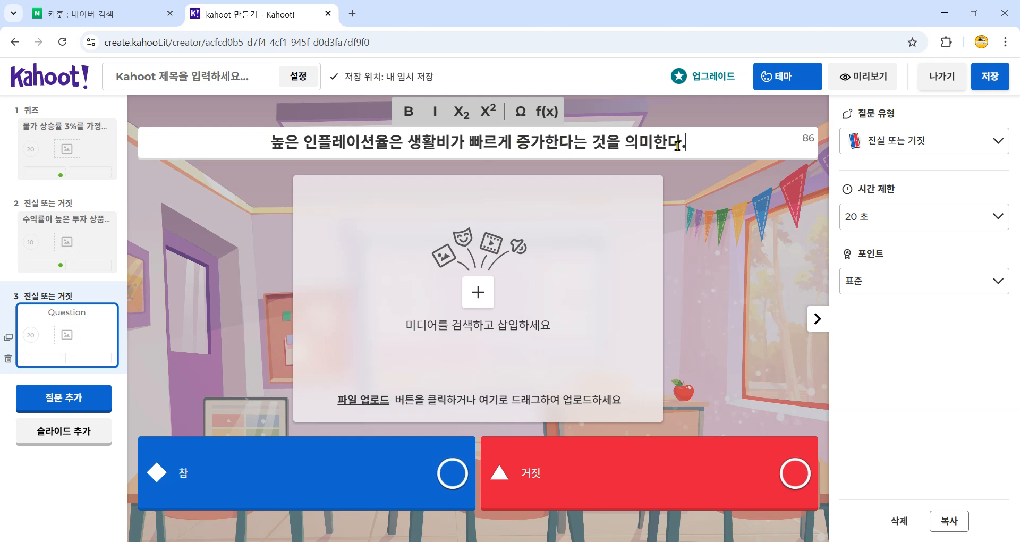
Mark 참 as the correct answer of the third question and set its time limit to 10 seconds.
click(452, 474)
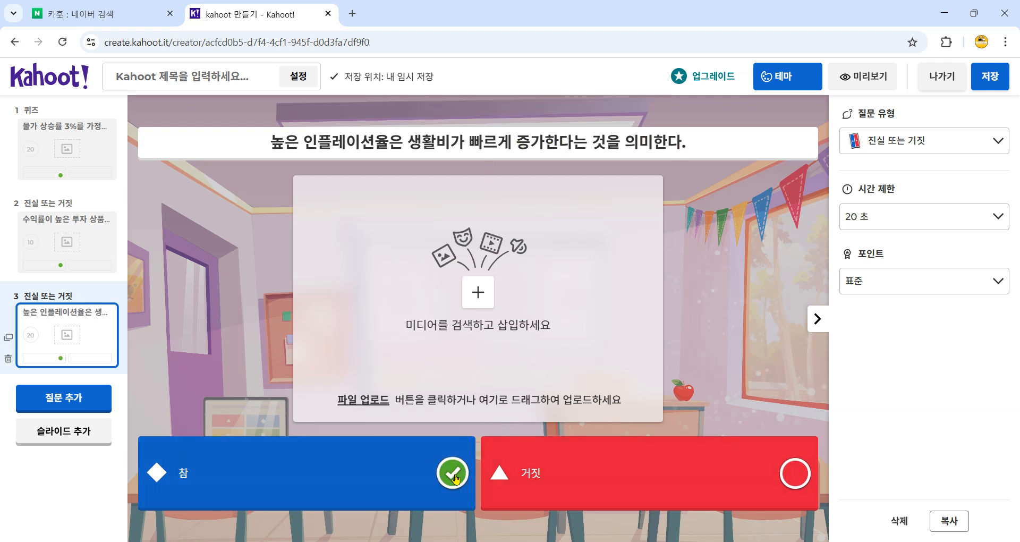
click(982, 223)
click(928, 268)
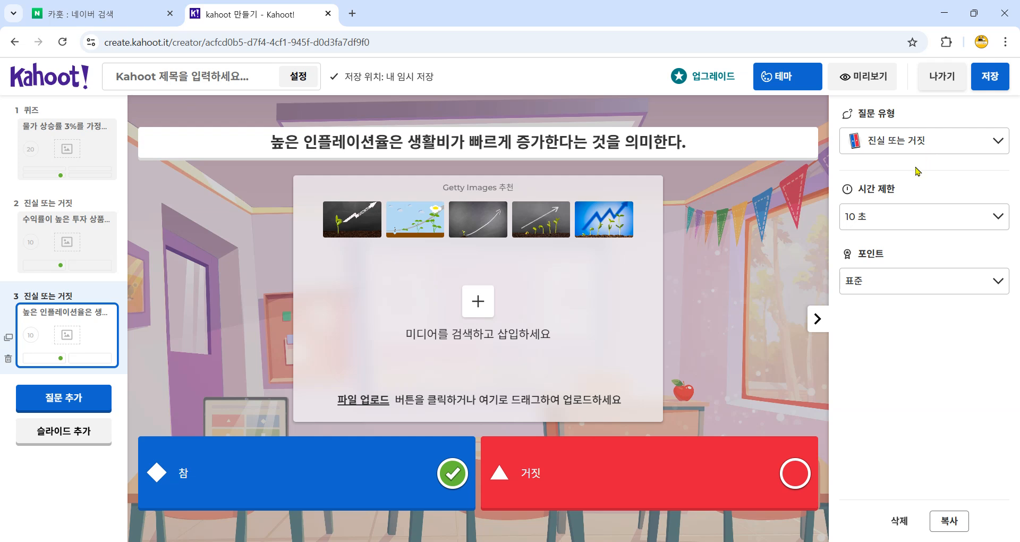
Save the quiz with the title 경제퀴즈 and the description "학생들 문제 생성".
click(991, 87)
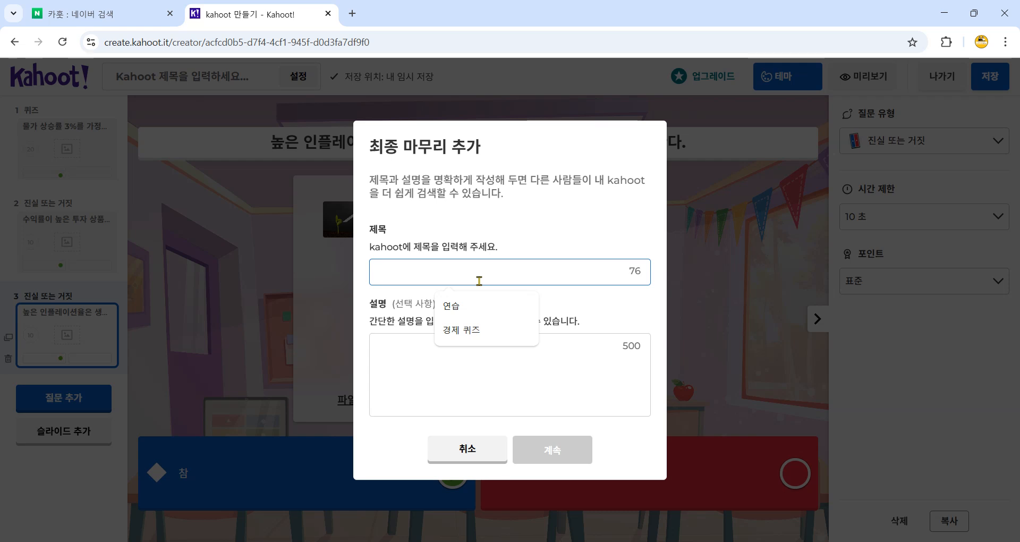
text(경제퀴즈)
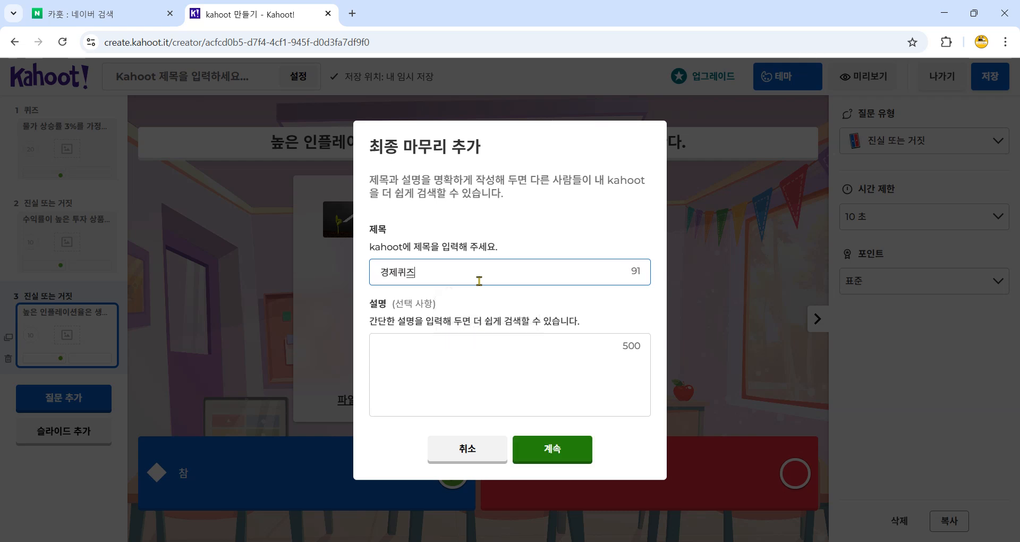
click(439, 352)
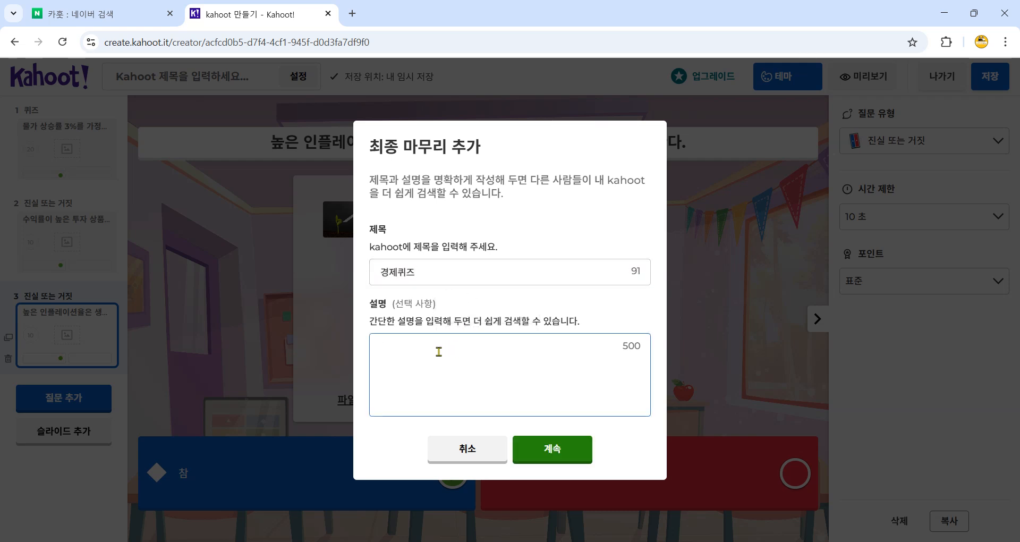
text(학생 ㅁ)
key(BackSpace)
key(BackSpace)
key(BackSpace)
text(들 문제 10)
key(BackSpace)
key(BackSpace)
key(BackSpace)
key(BackSpace)
key(BackSpace)
text(10ㅁ)
key(BackSpace)
key(BackSpace)
key(BackSpace)
text(구ㅠ)
key(BackSpace)
key(BackSpace)
text(문제 생성)
click(556, 451)
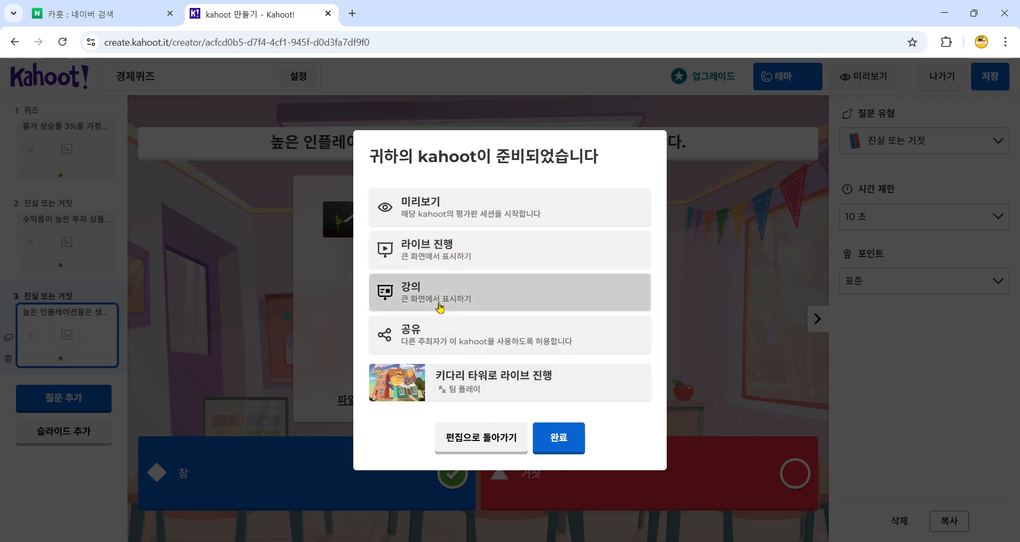
Host the quiz live (라이브 진행) in classic mode (클래식 모드) and start the game with the joined player.
click(451, 269)
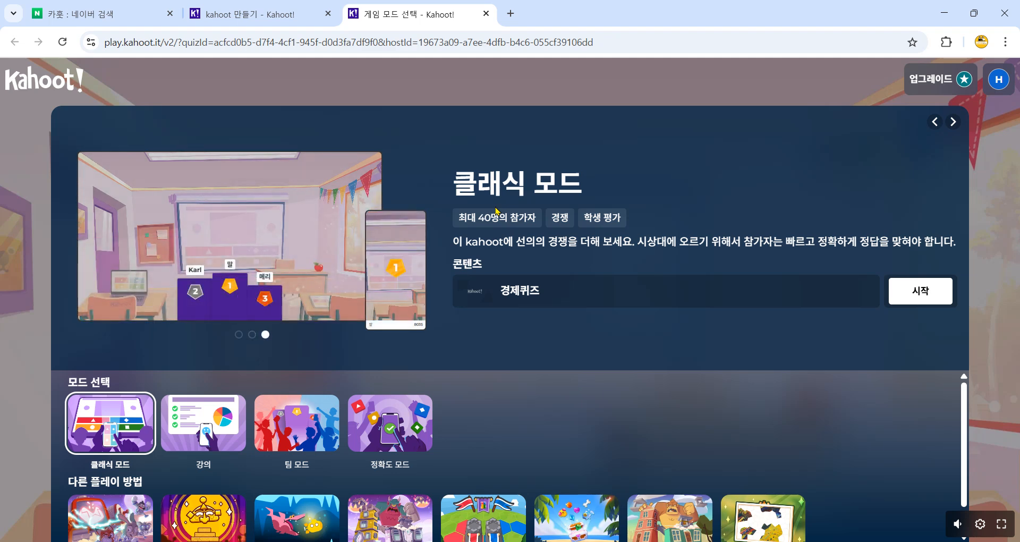
click(933, 293)
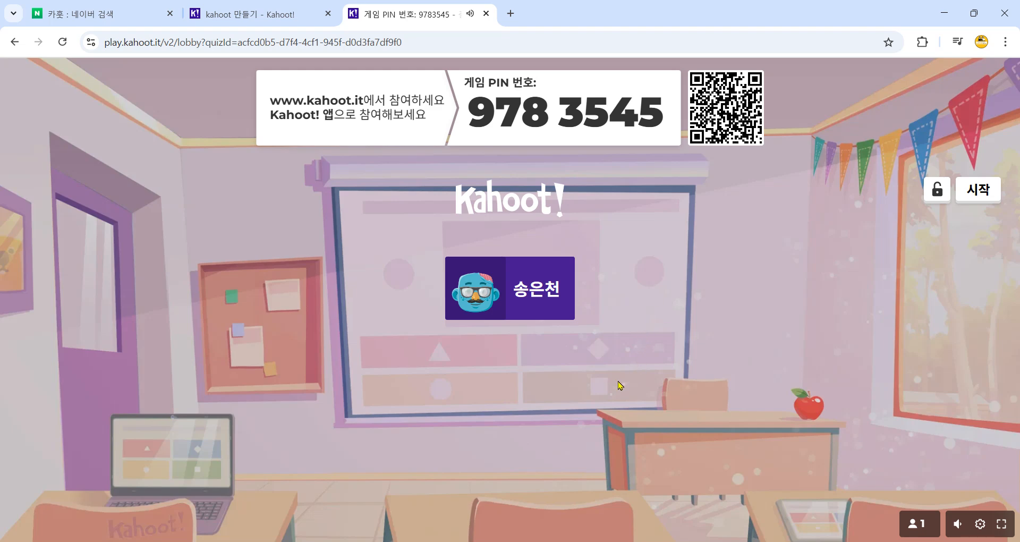
click(977, 190)
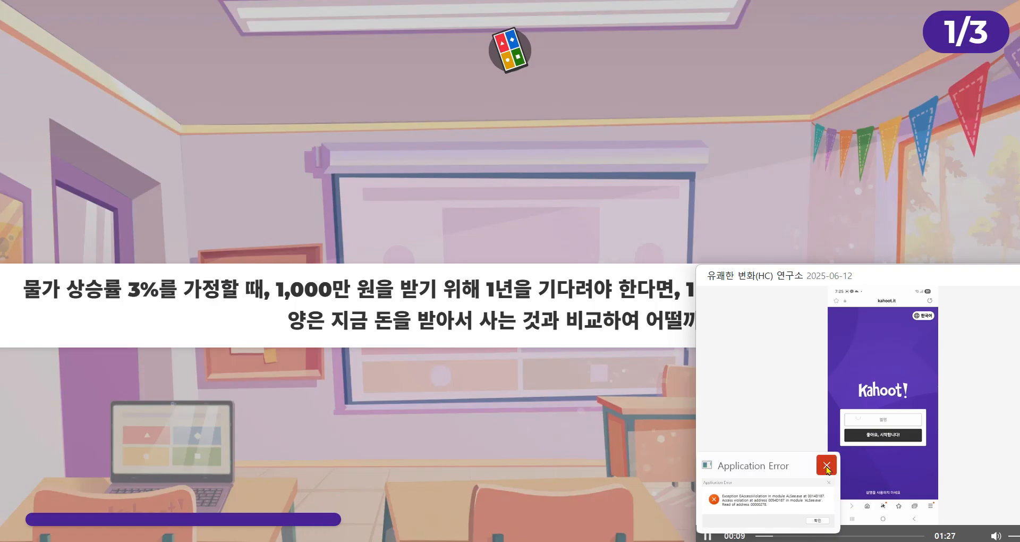
Dismiss the application error and advance from the first question's results past the scoreboard to the second question.
click(827, 466)
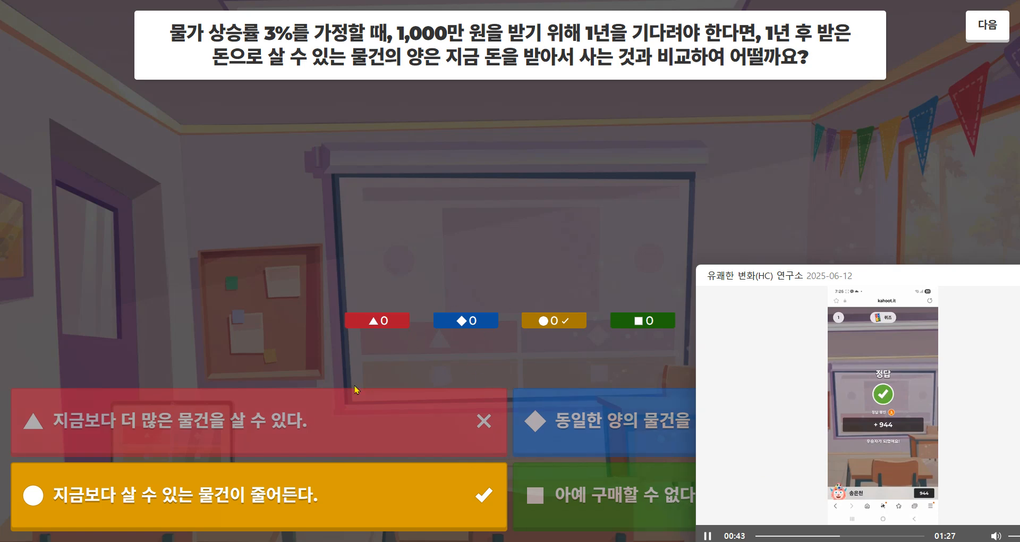
click(986, 39)
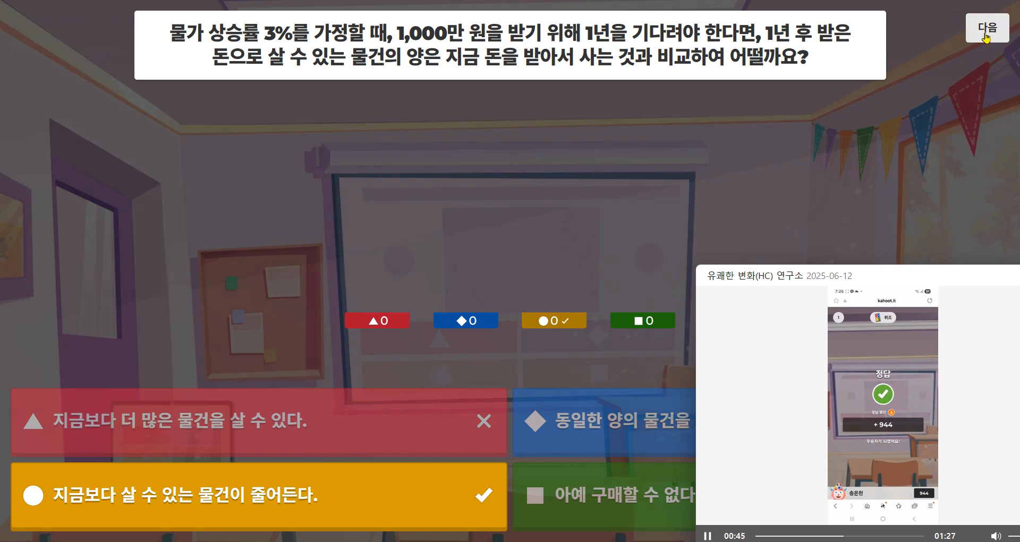
click(986, 38)
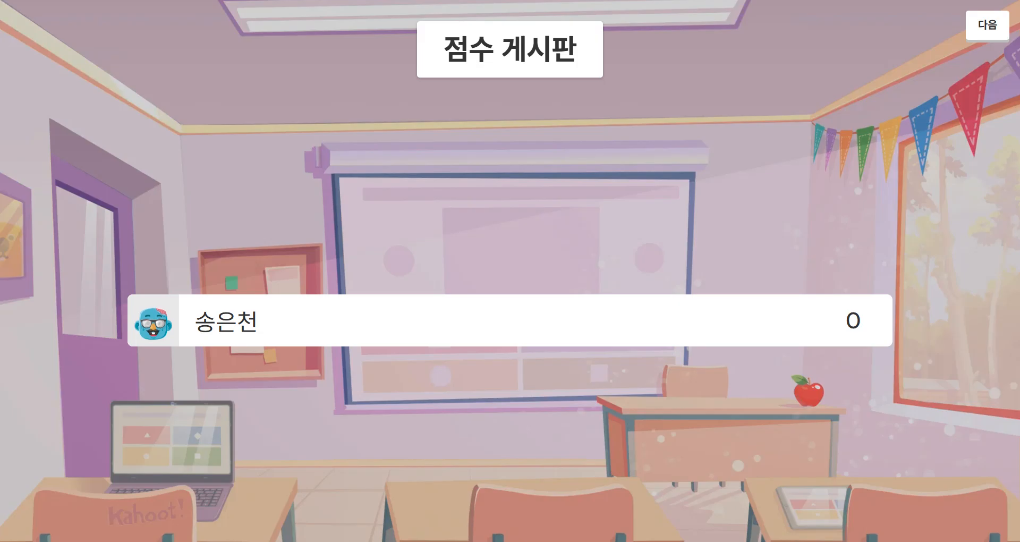
key(alt+Tab)
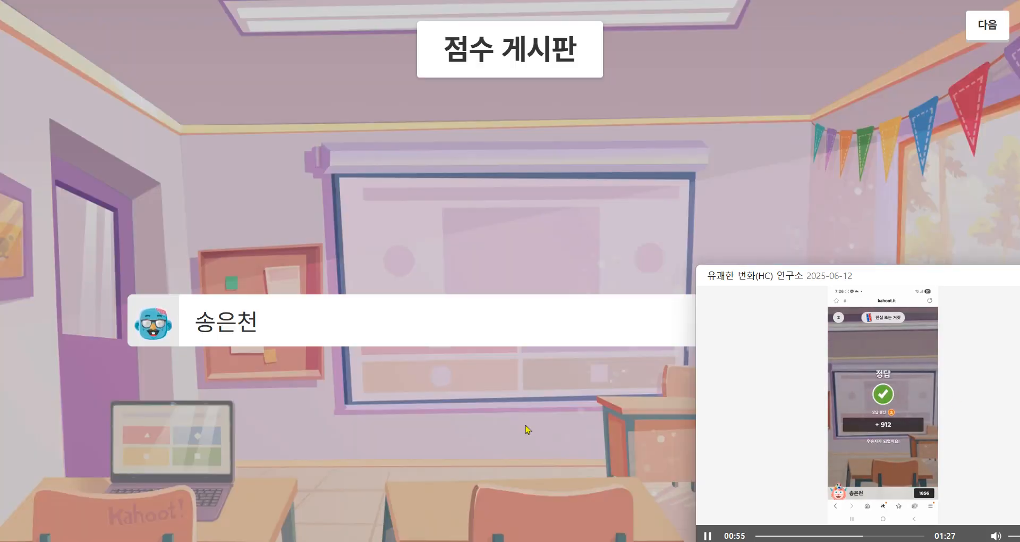
click(981, 30)
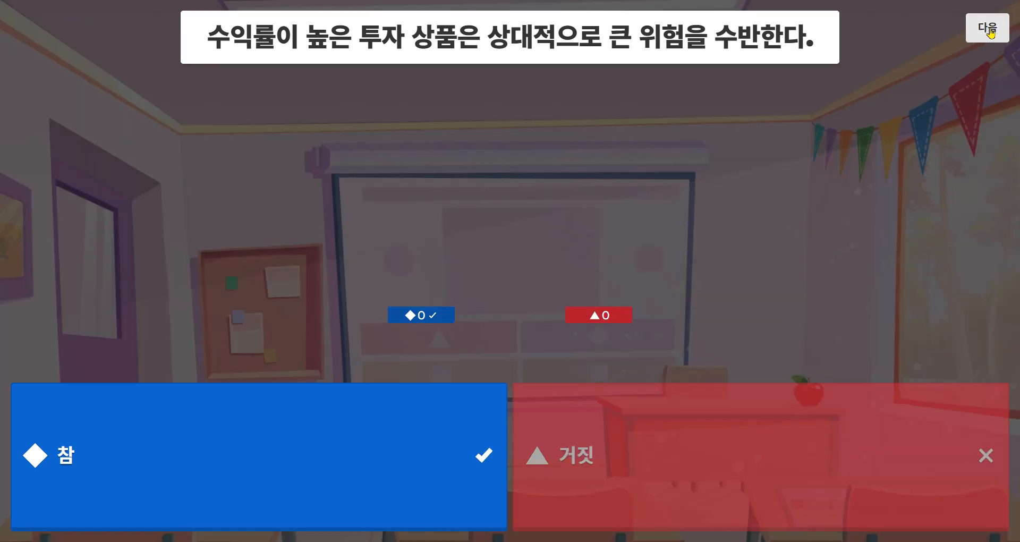
Advance from the second question's results through the scoreboard and the third question to the final podium.
click(987, 26)
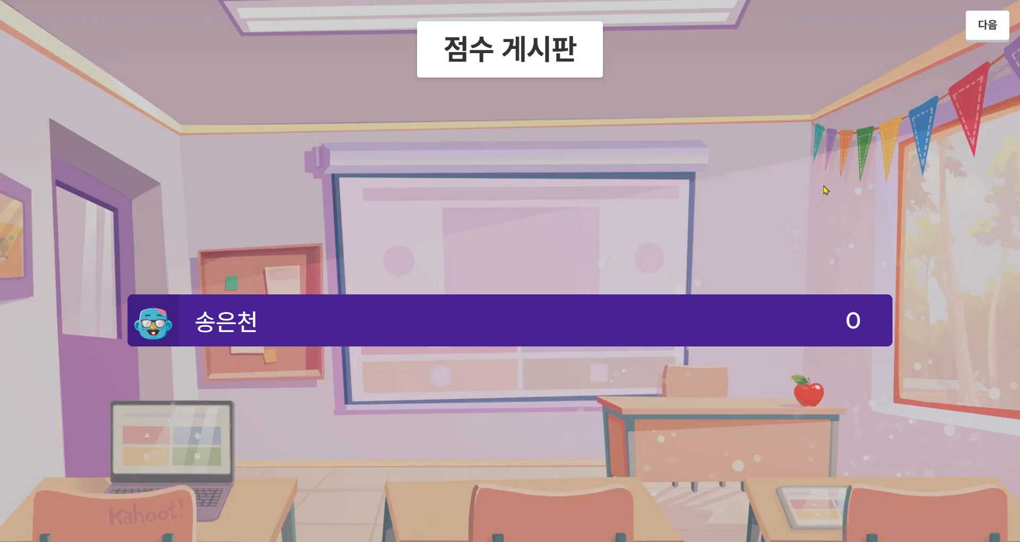
click(968, 37)
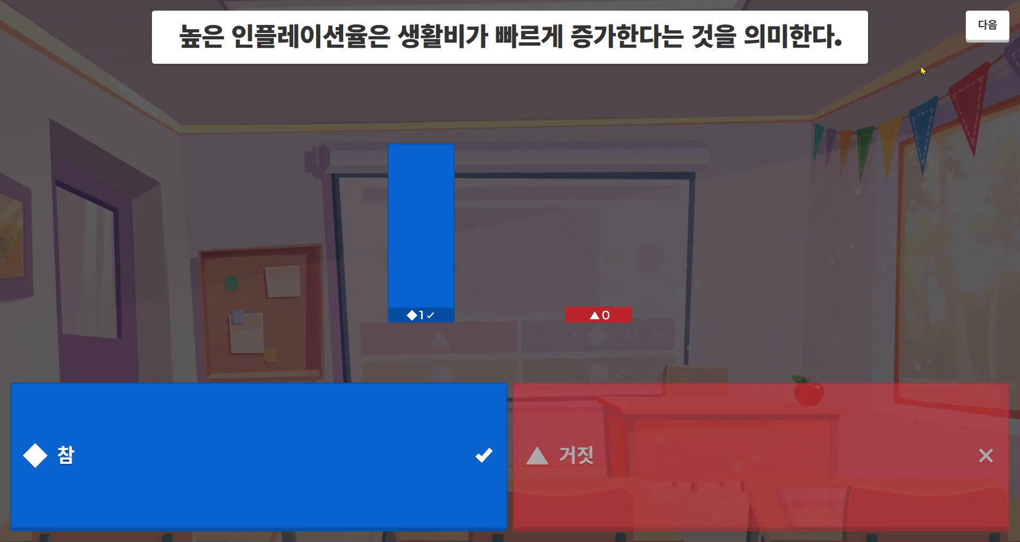
click(982, 28)
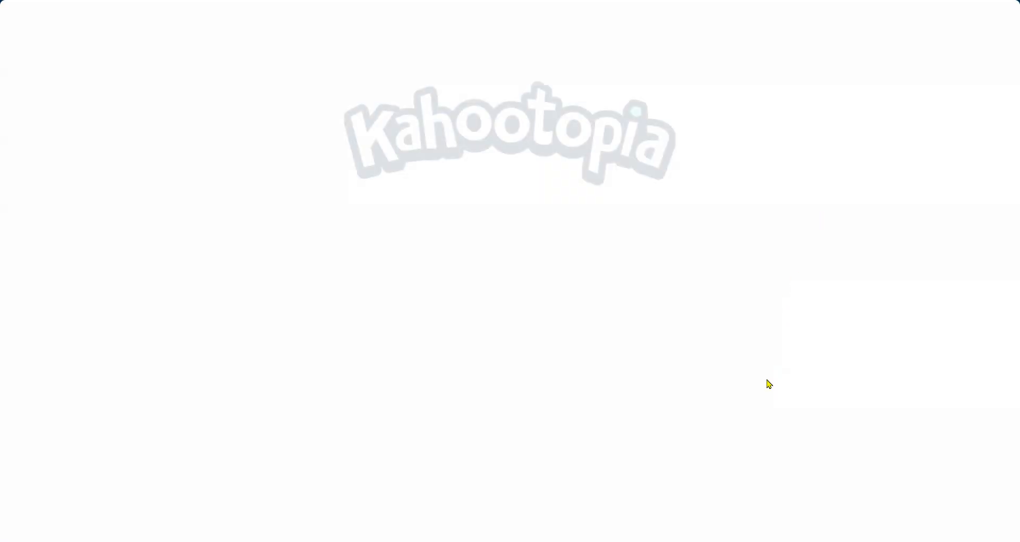